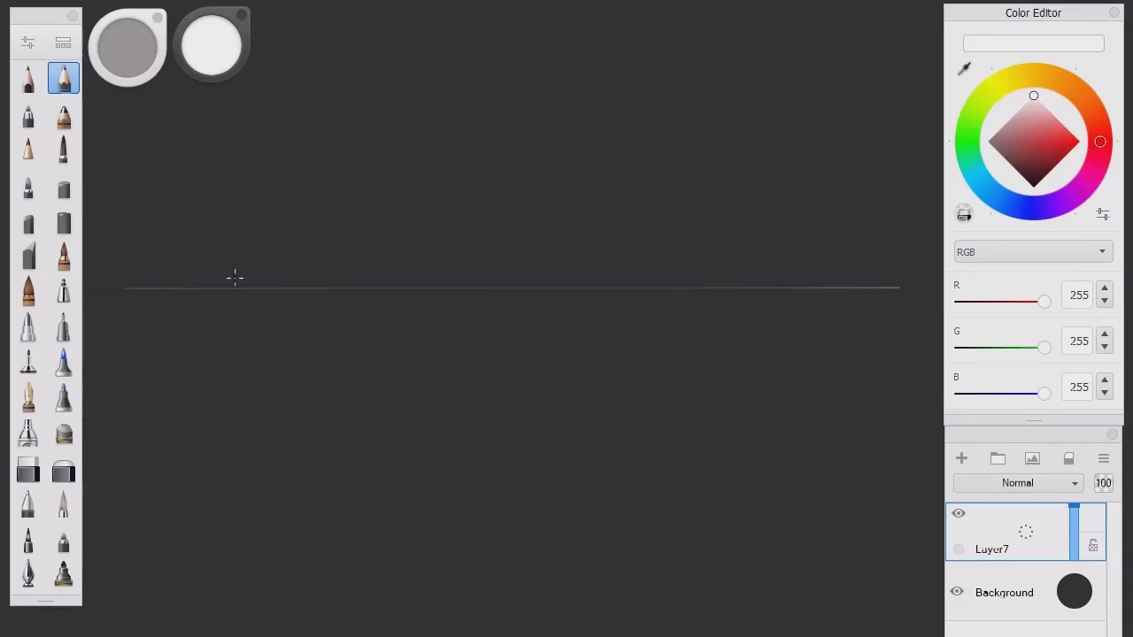
# Mark the vanishing points at the horizon's ends and sketch a box's near vertical edge and left face above the horizon in perspective.
pyautogui.click(125, 287)
pyautogui.moveTo(509, 64); pyautogui.dragTo(513, 170)
pyautogui.moveTo(399, 212); pyautogui.dragTo(589, 128)
pyautogui.moveTo(423, 121); pyautogui.dragTo(424, 209)
pyautogui.moveTo(634, 145); pyautogui.dragTo(524, 81)
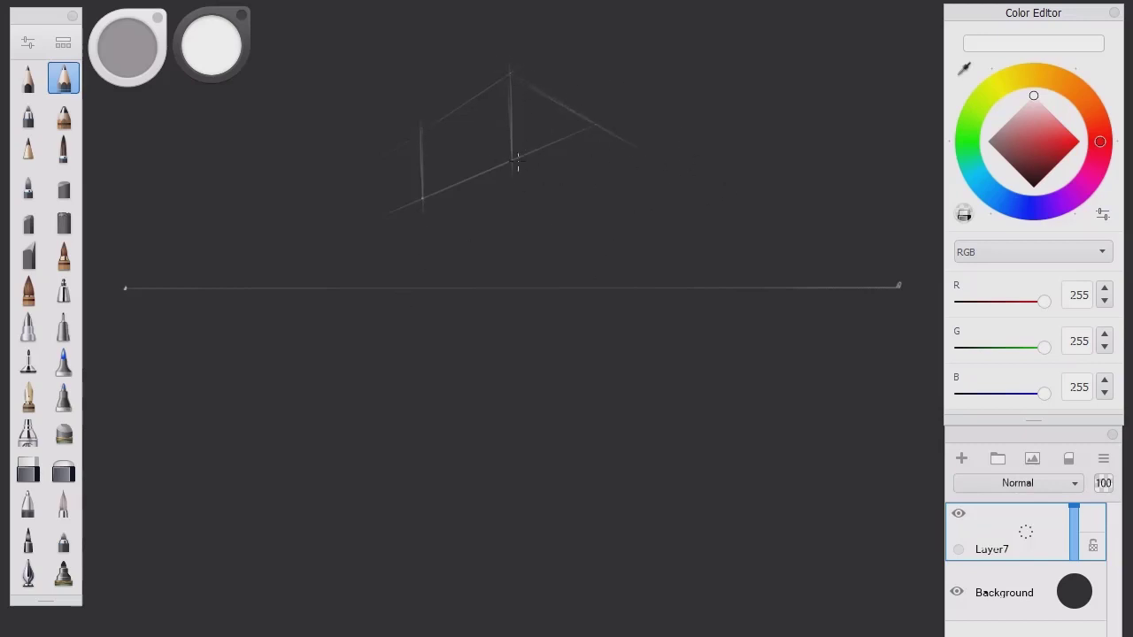
# Complete the upper box with its right face and the edges of its visible underside.
pyautogui.moveTo(624, 205); pyautogui.dragTo(528, 165)
pyautogui.moveTo(609, 124); pyautogui.dragTo(614, 212)
pyautogui.moveTo(491, 231); pyautogui.dragTo(653, 195)
pyautogui.moveTo(426, 201); pyautogui.dragTo(526, 223)
pyautogui.moveTo(527, 223); pyautogui.dragTo(423, 200)
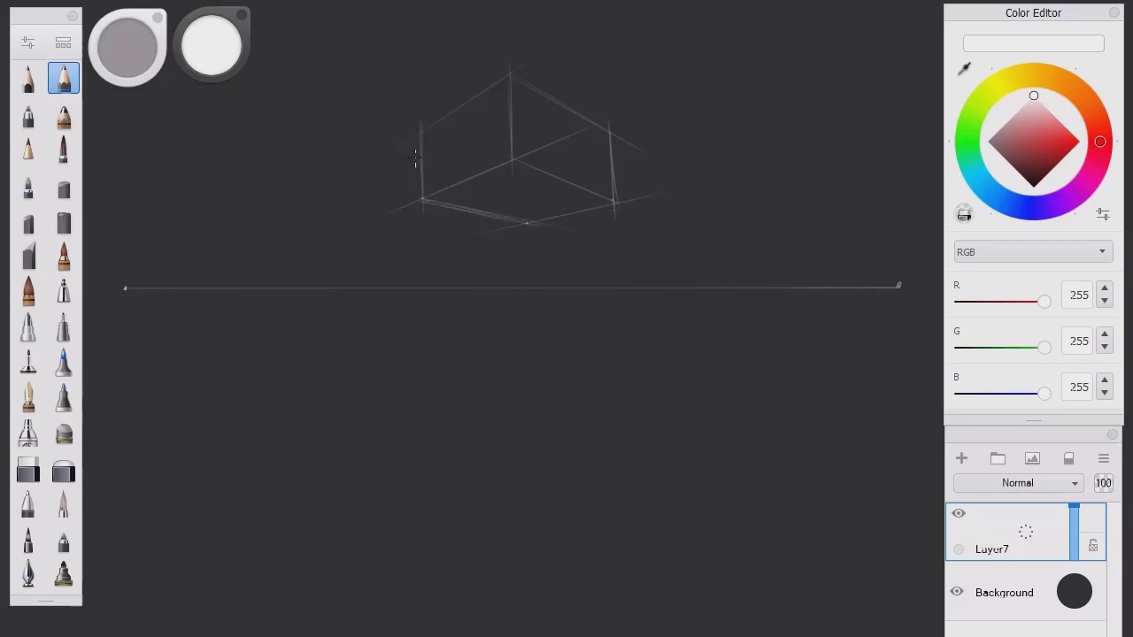
# Darken the outer contour of the upper box and shade its left face with diagonal hatching.
pyautogui.moveTo(419, 127)
pyautogui.mouseDown()
pyautogui.moveTo(420, 215)
pyautogui.moveTo(418, 126)
pyautogui.moveTo(421, 202)
pyautogui.mouseUp()
pyautogui.moveTo(446, 113)
pyautogui.mouseDown()
pyautogui.moveTo(417, 124)
pyautogui.moveTo(508, 71)
pyautogui.moveTo(417, 126)
pyautogui.moveTo(508, 71)
pyautogui.moveTo(611, 129)
pyautogui.mouseUp()
pyautogui.moveTo(506, 62)
pyautogui.mouseDown()
pyautogui.moveTo(630, 139)
pyautogui.moveTo(511, 71)
pyautogui.mouseUp()
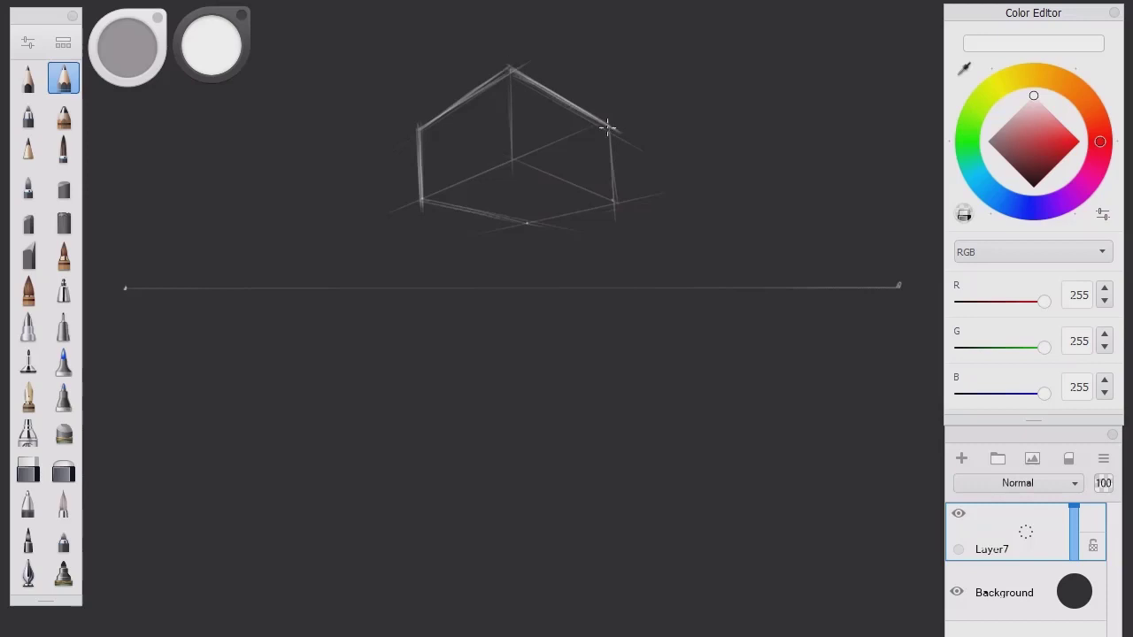
pyautogui.moveTo(609, 125); pyautogui.dragTo(615, 207)
pyautogui.moveTo(529, 224); pyautogui.dragTo(620, 200)
pyautogui.moveTo(619, 200)
pyautogui.mouseDown()
pyautogui.moveTo(526, 222)
pyautogui.moveTo(618, 201)
pyautogui.mouseUp()
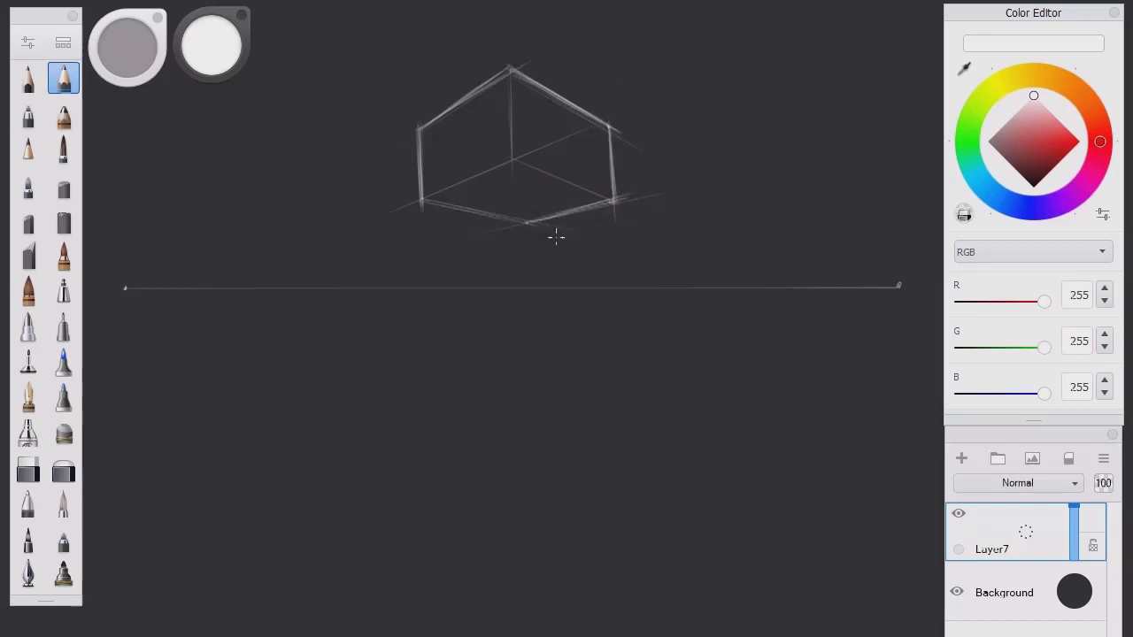
pyautogui.moveTo(499, 213)
pyautogui.mouseDown()
pyautogui.moveTo(422, 203)
pyautogui.moveTo(526, 223)
pyautogui.mouseUp()
pyautogui.moveTo(422, 197)
pyautogui.mouseDown()
pyautogui.moveTo(518, 158)
pyautogui.moveTo(514, 69)
pyautogui.moveTo(499, 88)
pyautogui.moveTo(500, 76)
pyautogui.moveTo(421, 131)
pyautogui.mouseUp()
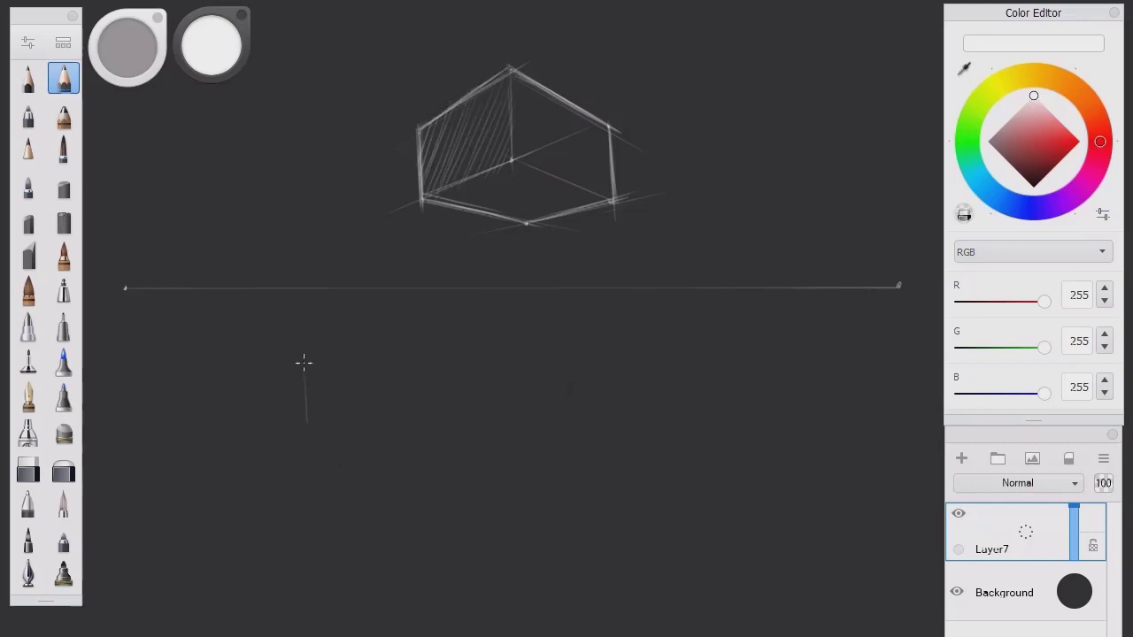
# Construct a second box below the horizon's left half from its front vertical, converging edges, side verticals and top face.
pyautogui.moveTo(300, 352); pyautogui.dragTo(301, 468)
pyautogui.moveTo(223, 380); pyautogui.dragTo(325, 478)
pyautogui.moveTo(227, 327)
pyautogui.mouseDown()
pyautogui.moveTo(294, 348)
pyautogui.moveTo(458, 327)
pyautogui.mouseUp()
pyautogui.moveTo(300, 454); pyautogui.dragTo(478, 398)
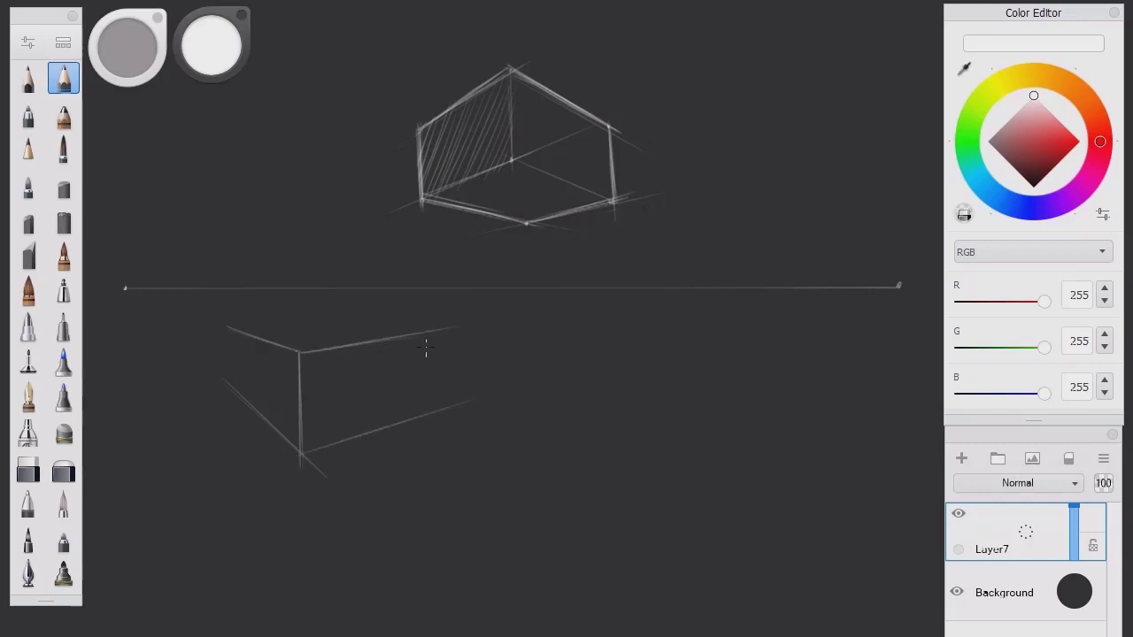
pyautogui.moveTo(425, 323); pyautogui.dragTo(425, 410)
pyautogui.moveTo(238, 327); pyautogui.dragTo(239, 400)
pyautogui.moveTo(239, 331); pyautogui.dragTo(459, 317)
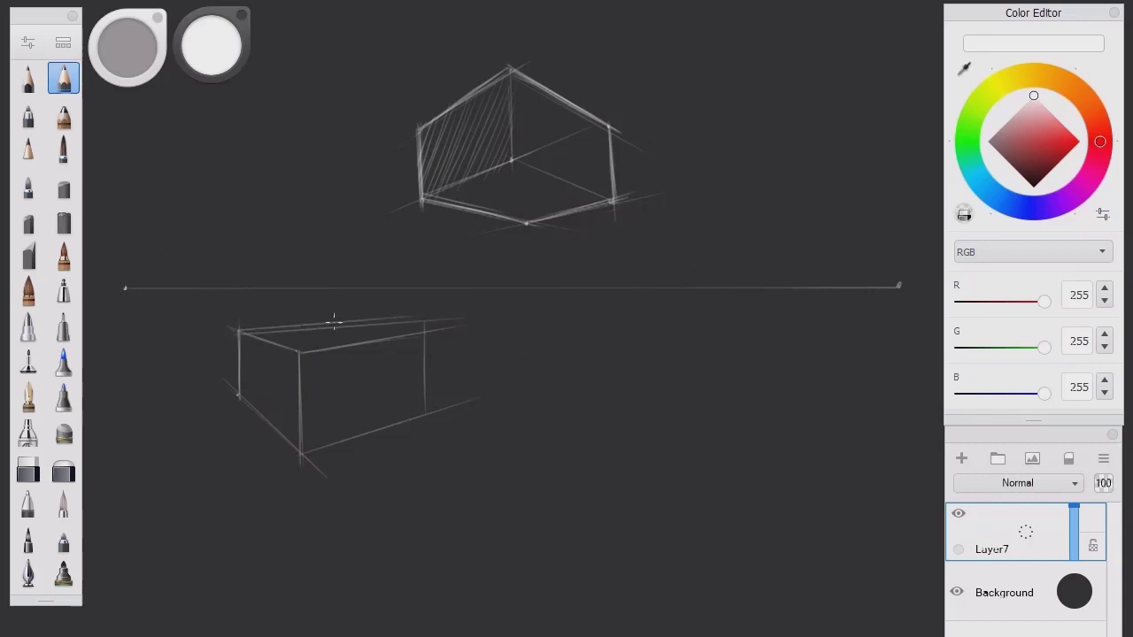
pyautogui.moveTo(336, 324)
pyautogui.mouseDown()
pyautogui.moveTo(448, 336)
pyautogui.moveTo(423, 333)
pyautogui.moveTo(425, 411)
pyautogui.mouseUp()
# Darken the side verticals, bottom edges and rear top edges of the box below the horizon.
pyautogui.moveTo(424, 334); pyautogui.dragTo(425, 416)
pyautogui.moveTo(303, 454); pyautogui.dragTo(419, 416)
pyautogui.moveTo(300, 353); pyautogui.dragTo(301, 470)
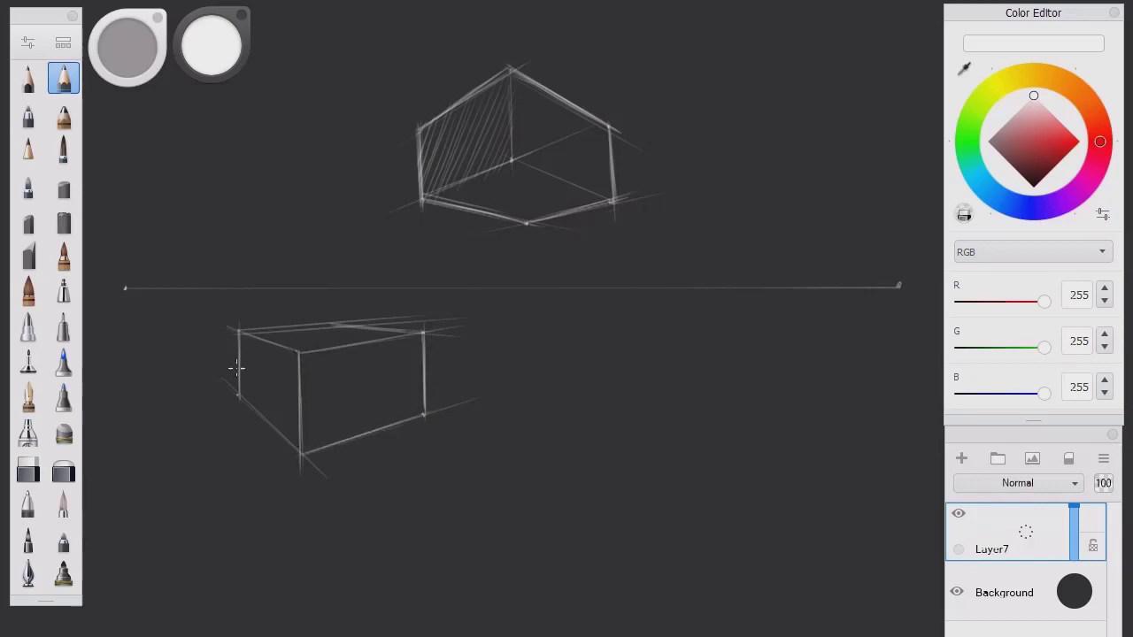
pyautogui.moveTo(236, 396); pyautogui.dragTo(303, 454)
pyautogui.moveTo(239, 331); pyautogui.dragTo(238, 397)
pyautogui.moveTo(337, 320)
pyautogui.mouseDown()
pyautogui.moveTo(240, 329)
pyautogui.moveTo(329, 320)
pyautogui.moveTo(423, 330)
pyautogui.moveTo(361, 320)
pyautogui.mouseUp()
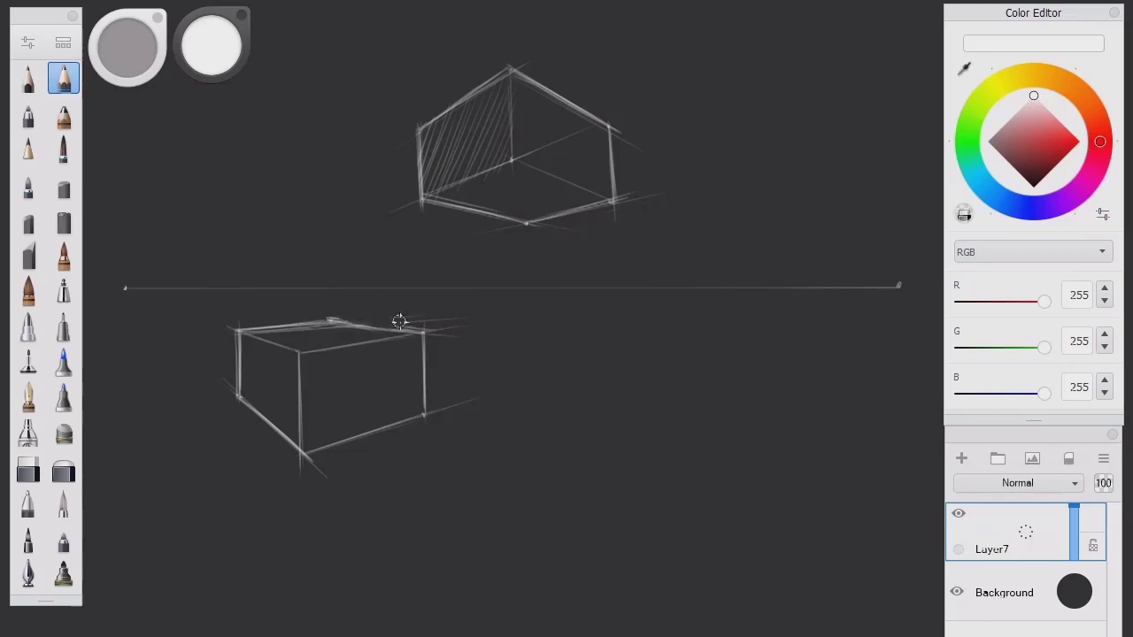
pyautogui.moveTo(331, 320); pyautogui.dragTo(426, 335)
# Extend the bottom edge of the lower box and the top edges of the upper box toward the vanishing points.
pyautogui.moveTo(386, 426); pyautogui.dragTo(549, 375)
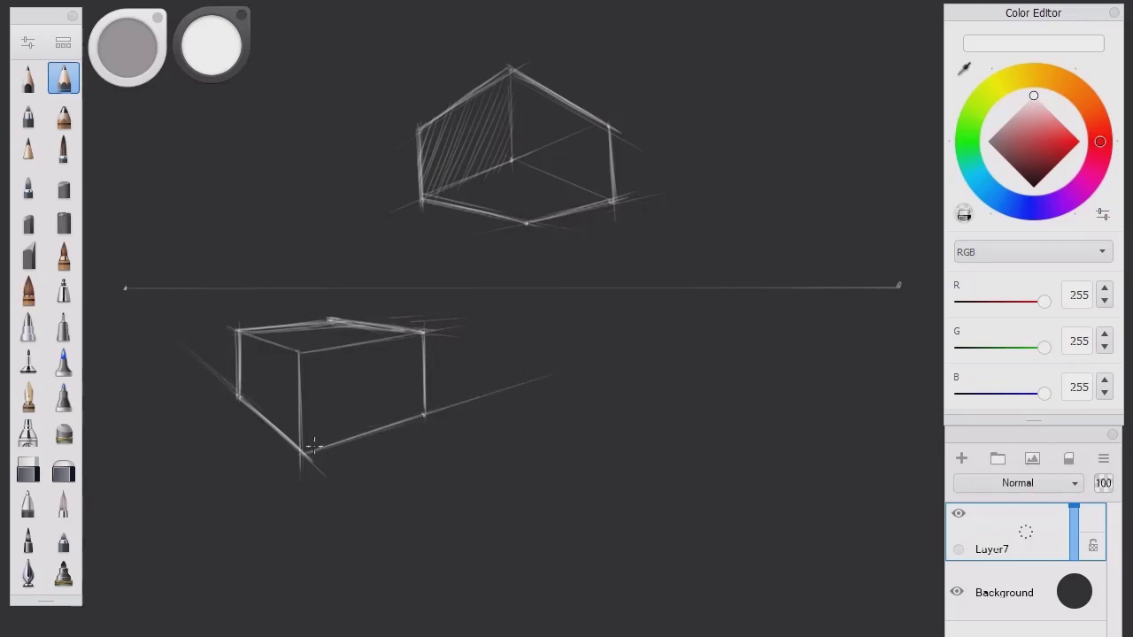
pyautogui.moveTo(298, 202); pyautogui.dragTo(415, 135)
pyautogui.moveTo(609, 127); pyautogui.dragTo(708, 186)
# Shade the right face of the lower box with diagonal hatching.
pyautogui.moveTo(414, 347)
pyautogui.mouseDown()
pyautogui.moveTo(422, 320)
pyautogui.moveTo(394, 328)
pyautogui.mouseUp()
pyautogui.moveTo(372, 367); pyautogui.dragTo(339, 441)
pyautogui.moveTo(365, 370); pyautogui.dragTo(325, 445)
pyautogui.moveTo(354, 354); pyautogui.dragTo(307, 445)
pyautogui.moveTo(337, 363); pyautogui.dragTo(302, 440)
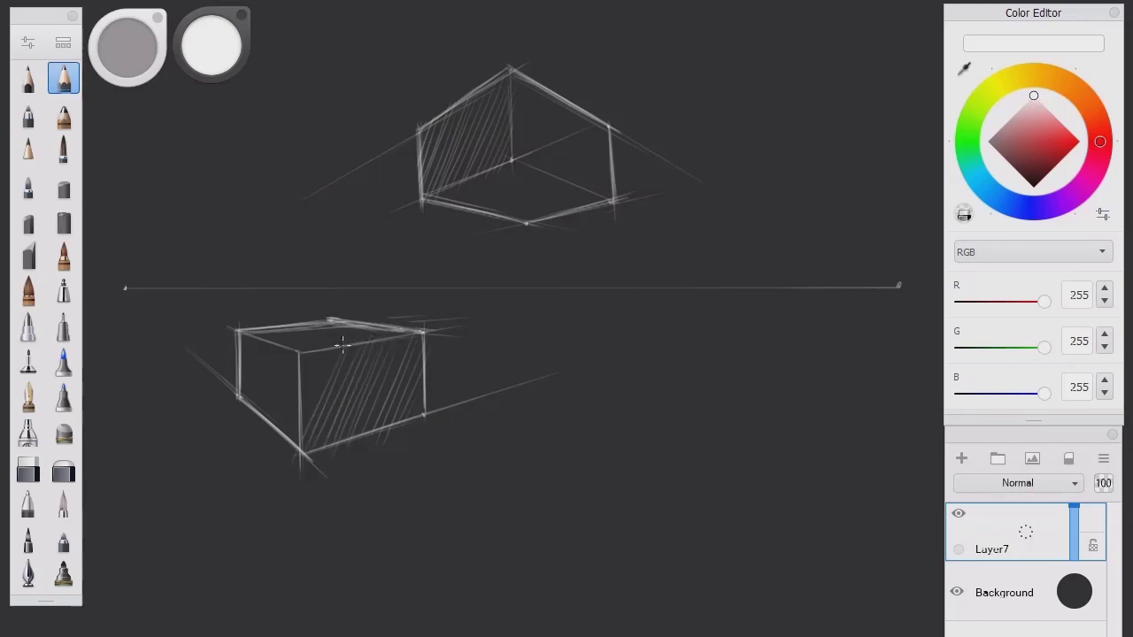
pyautogui.moveTo(341, 344)
pyautogui.mouseDown()
pyautogui.moveTo(298, 445)
pyautogui.moveTo(302, 398)
pyautogui.mouseUp()
pyautogui.moveTo(314, 354)
pyautogui.mouseDown()
pyautogui.moveTo(298, 384)
pyautogui.moveTo(301, 364)
pyautogui.mouseUp()
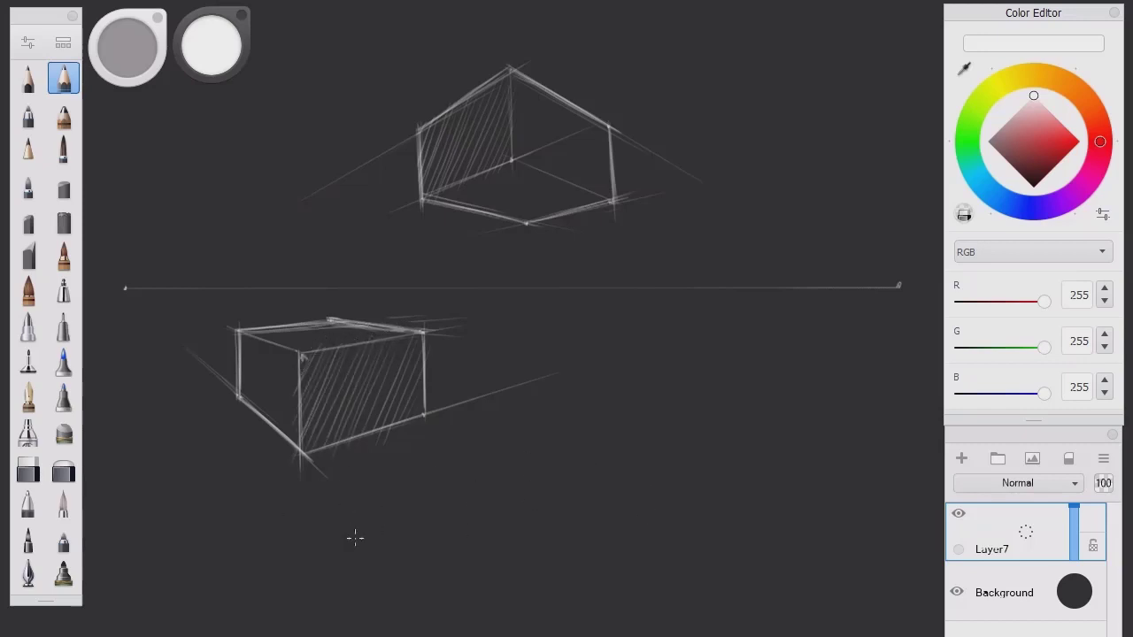
# Sketch the front vertical and converging edges of a third, larger box overlapped by the lower-left box.
pyautogui.moveTo(368, 478); pyautogui.dragTo(366, 592)
pyautogui.moveTo(375, 485); pyautogui.dragTo(680, 357)
pyautogui.moveTo(663, 423); pyautogui.dragTo(366, 586)
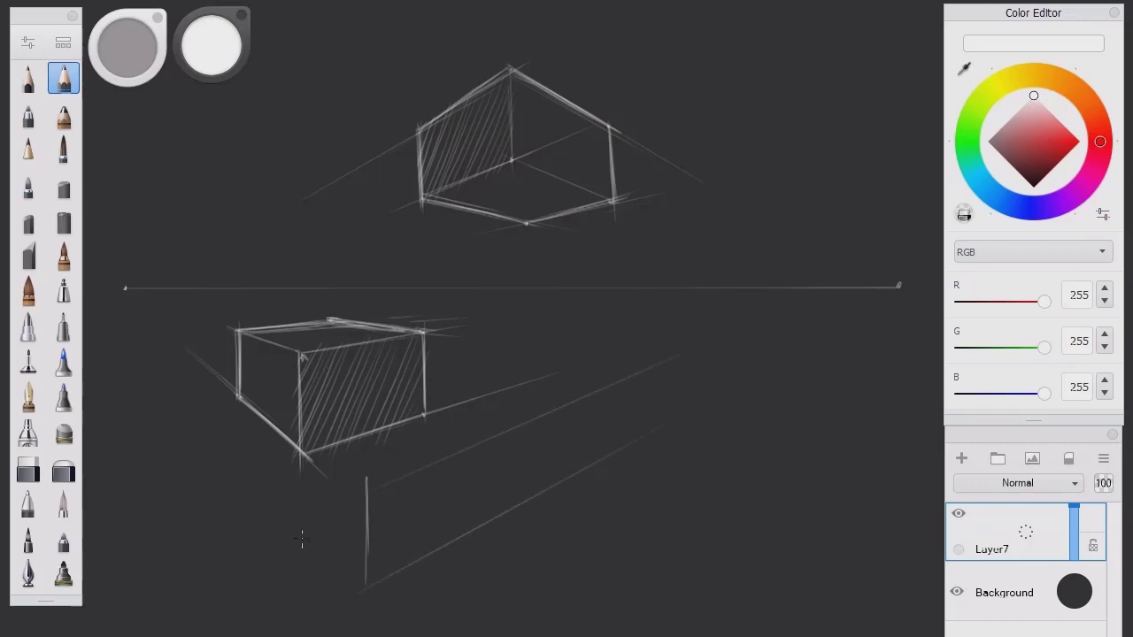
pyautogui.moveTo(238, 469); pyautogui.dragTo(402, 616)
pyautogui.moveTo(321, 454); pyautogui.dragTo(378, 498)
# Close the third box with its left and right verticals and the visible rear edge of its top face.
pyautogui.moveTo(263, 417); pyautogui.dragTo(266, 492)
pyautogui.moveTo(525, 441); pyautogui.dragTo(525, 464)
pyautogui.moveTo(525, 411); pyautogui.dragTo(524, 501)
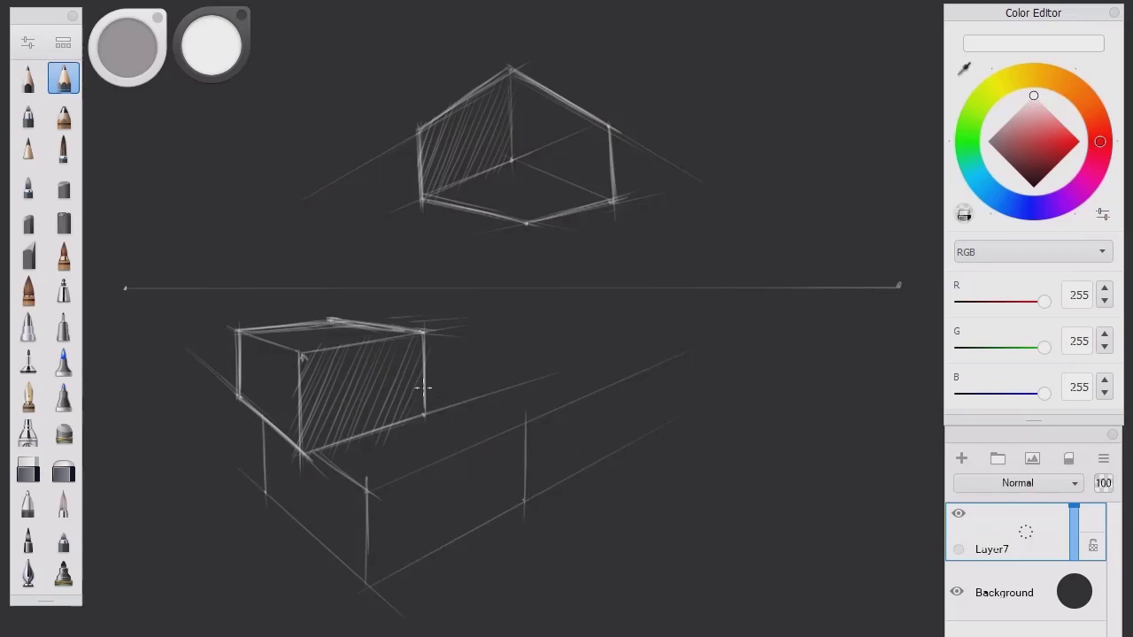
pyautogui.moveTo(424, 387); pyautogui.dragTo(524, 422)
pyautogui.moveTo(430, 388); pyautogui.dragTo(526, 425)
pyautogui.moveTo(263, 421); pyautogui.dragTo(265, 495)
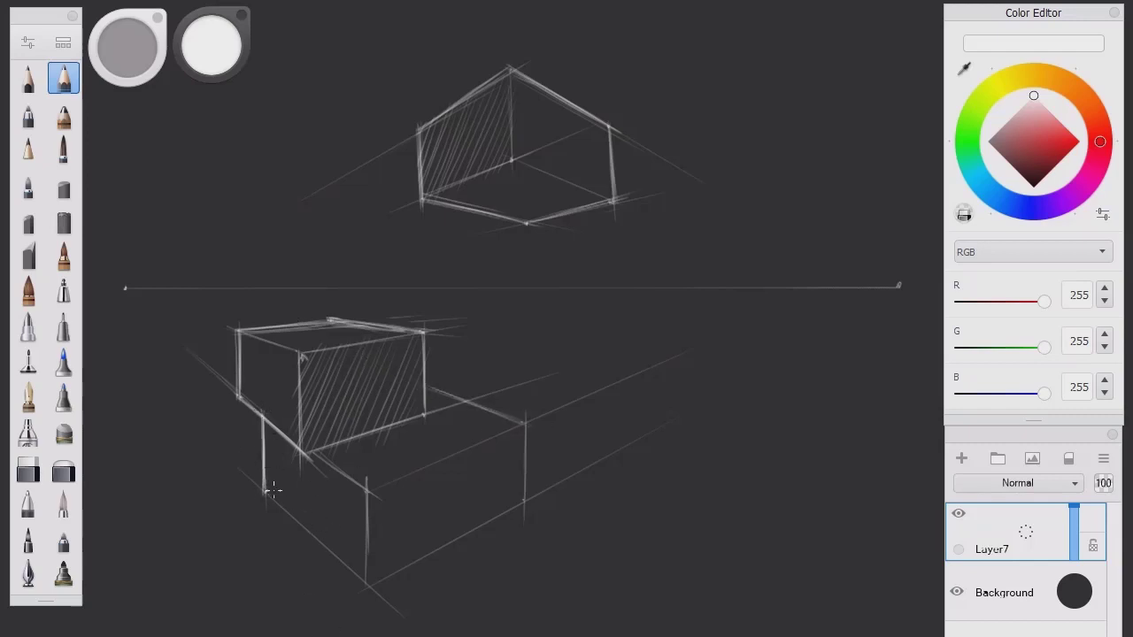
pyautogui.moveTo(248, 441); pyautogui.dragTo(374, 581)
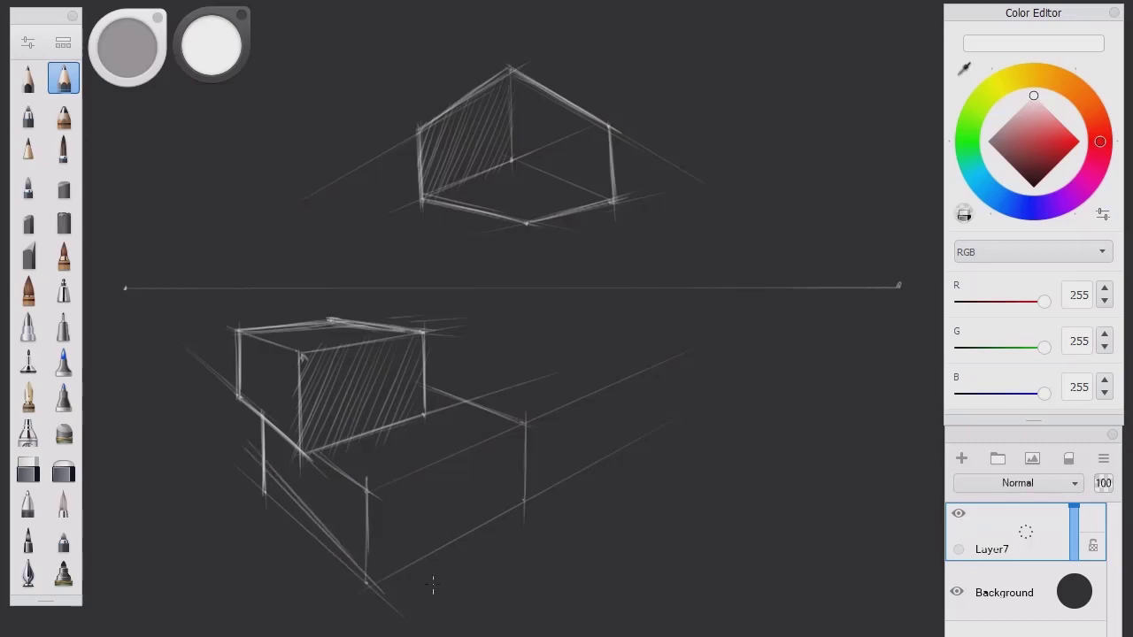
pyautogui.hotkey('ctrl', 'z')
pyautogui.hotkey('ctrl', 'z')
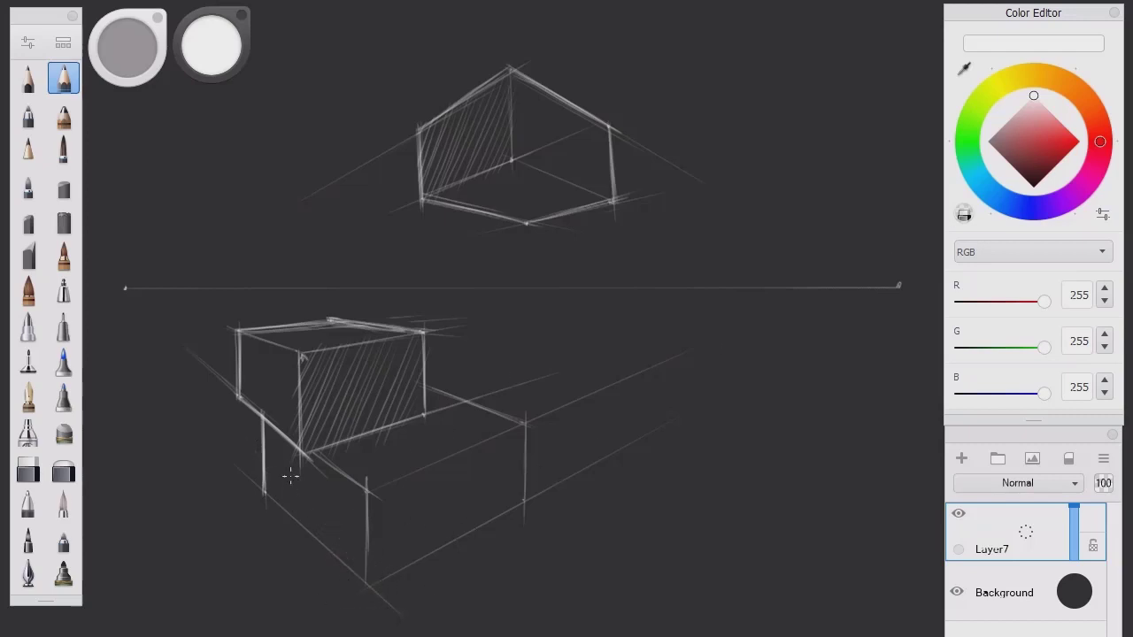
pyautogui.moveTo(269, 481)
pyautogui.mouseDown()
pyautogui.moveTo(271, 532)
pyautogui.moveTo(289, 511)
pyautogui.moveTo(301, 521)
pyautogui.moveTo(261, 439)
pyautogui.moveTo(379, 598)
pyautogui.mouseUp()
pyautogui.hotkey('ctrl', 'z')
# Redraw the third box's left vertical and lower-left edge slightly higher, and darken its lower-right edge and right vertical.
pyautogui.moveTo(264, 420)
pyautogui.mouseDown()
pyautogui.moveTo(271, 489)
pyautogui.moveTo(372, 584)
pyautogui.mouseUp()
pyautogui.moveTo(264, 419)
pyautogui.mouseDown()
pyautogui.moveTo(267, 481)
pyautogui.moveTo(367, 583)
pyautogui.mouseUp()
pyautogui.moveTo(267, 469)
pyautogui.mouseDown()
pyautogui.moveTo(372, 586)
pyautogui.moveTo(510, 507)
pyautogui.mouseUp()
pyautogui.moveTo(365, 586); pyautogui.dragTo(541, 492)
pyautogui.moveTo(525, 422); pyautogui.dragTo(524, 510)
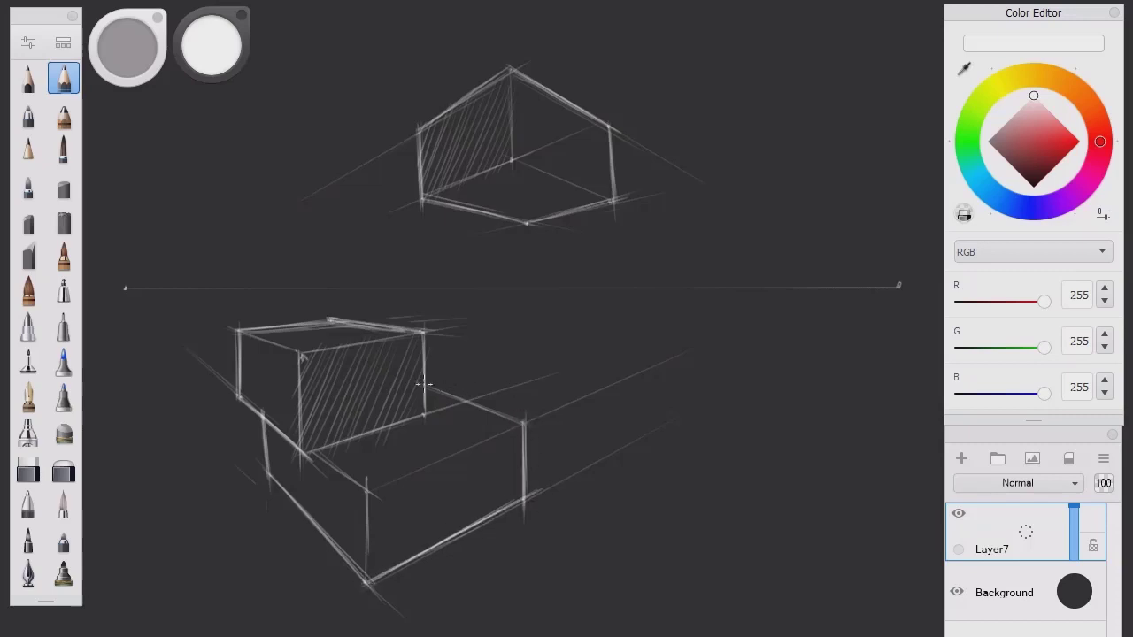
# Hatch the right face of the third box and darken its rear top edge and front vertical.
pyautogui.moveTo(424, 383)
pyautogui.mouseDown()
pyautogui.moveTo(524, 422)
pyautogui.moveTo(386, 554)
pyautogui.mouseUp()
pyautogui.moveTo(451, 455)
pyautogui.mouseDown()
pyautogui.moveTo(375, 540)
pyautogui.moveTo(368, 519)
pyautogui.mouseUp()
pyautogui.moveTo(503, 450)
pyautogui.mouseDown()
pyautogui.moveTo(395, 562)
pyautogui.moveTo(449, 531)
pyautogui.mouseUp()
pyautogui.moveTo(520, 443); pyautogui.dragTo(428, 538)
pyautogui.moveTo(494, 469); pyautogui.dragTo(442, 522)
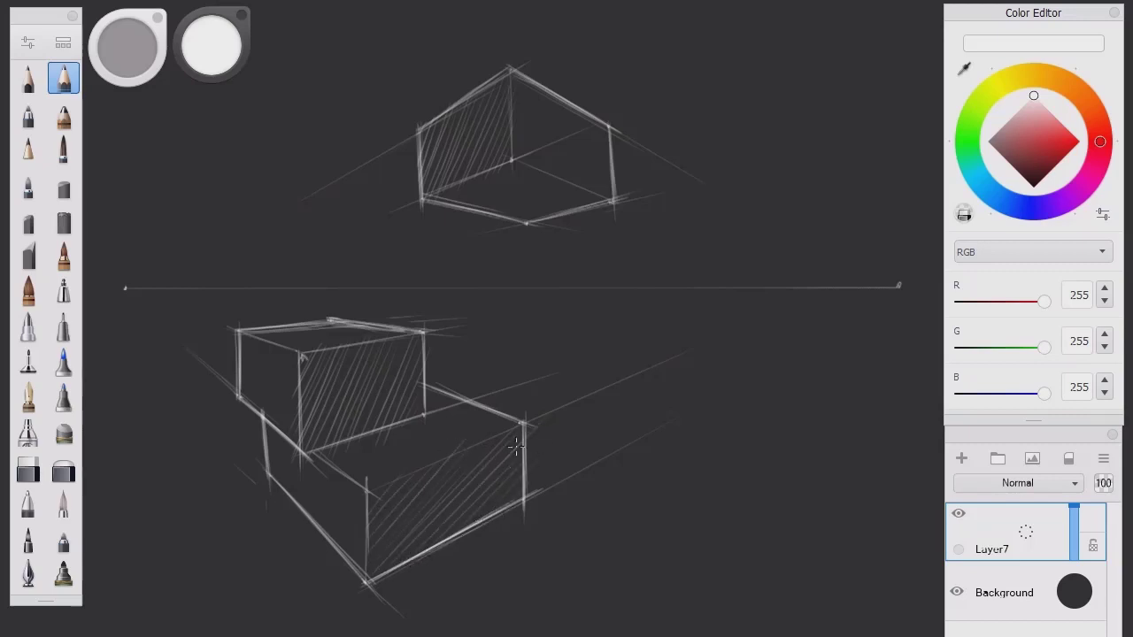
pyautogui.moveTo(366, 478); pyautogui.dragTo(367, 606)
pyautogui.moveTo(368, 524); pyautogui.dragTo(367, 588)
# Construct a tall fourth box behind the third box's right side, with its verticals, converging edges and top face.
pyautogui.moveTo(652, 355)
pyautogui.mouseDown()
pyautogui.moveTo(648, 540)
pyautogui.moveTo(828, 334)
pyautogui.mouseUp()
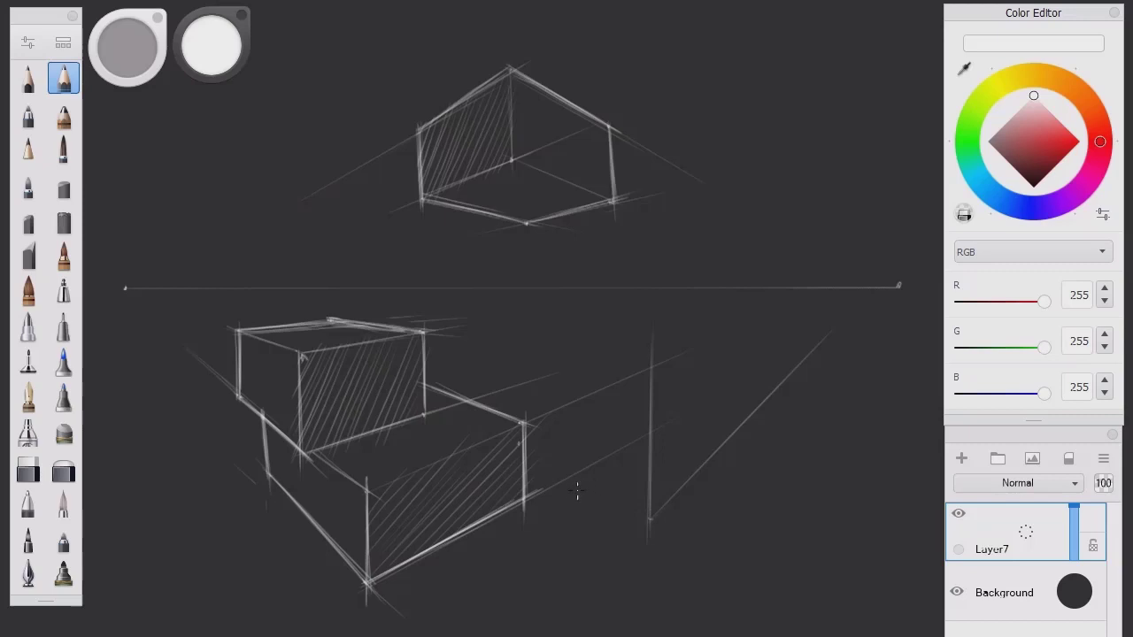
pyautogui.moveTo(535, 470); pyautogui.dragTo(645, 517)
pyautogui.moveTo(499, 390)
pyautogui.mouseDown()
pyautogui.moveTo(497, 326)
pyautogui.moveTo(502, 409)
pyautogui.mouseUp()
pyautogui.moveTo(499, 324); pyautogui.dragTo(655, 359)
pyautogui.moveTo(717, 342); pyautogui.dragTo(713, 487)
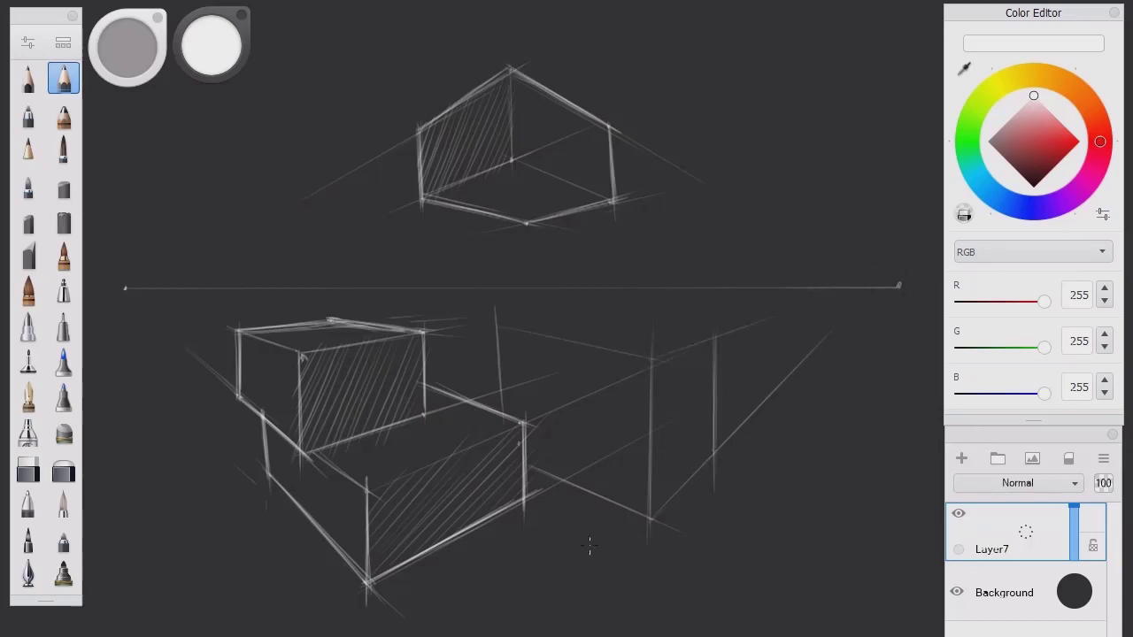
pyautogui.moveTo(714, 337); pyautogui.dragTo(560, 321)
# Darken the outer contour of the fourth box along its side verticals, bottom edges and rear top edges.
pyautogui.moveTo(499, 329); pyautogui.dragTo(504, 423)
pyautogui.moveTo(713, 462)
pyautogui.mouseDown()
pyautogui.moveTo(716, 352)
pyautogui.moveTo(715, 458)
pyautogui.mouseUp()
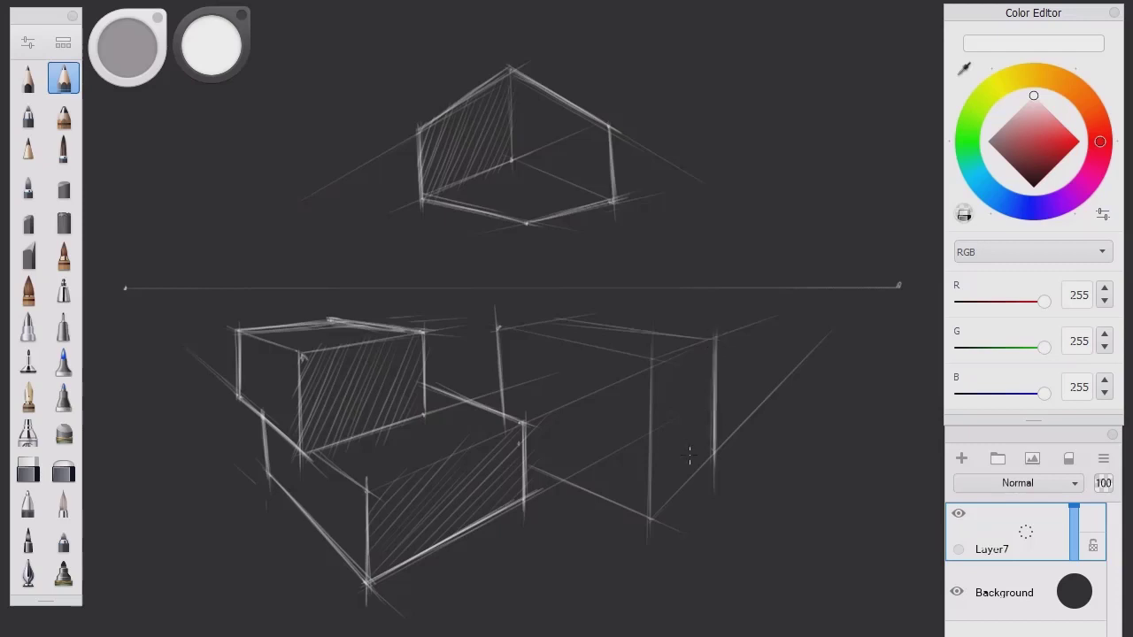
pyautogui.moveTo(650, 518)
pyautogui.mouseDown()
pyautogui.moveTo(711, 456)
pyautogui.moveTo(650, 513)
pyautogui.mouseUp()
pyautogui.moveTo(524, 458)
pyautogui.mouseDown()
pyautogui.moveTo(649, 517)
pyautogui.moveTo(536, 467)
pyautogui.mouseUp()
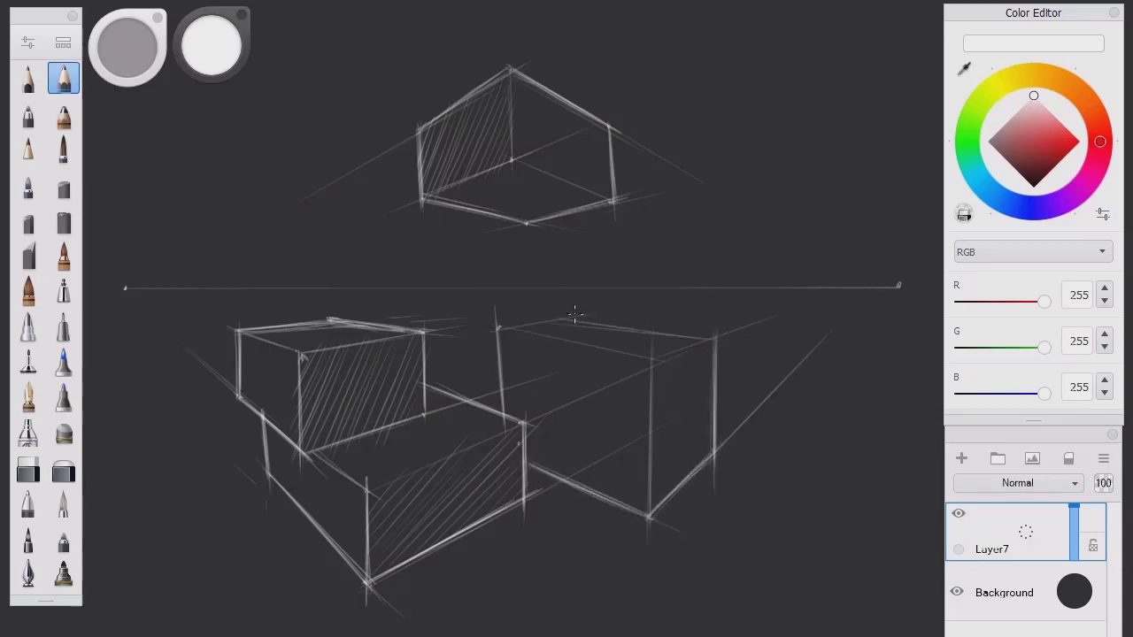
pyautogui.moveTo(574, 313); pyautogui.dragTo(706, 339)
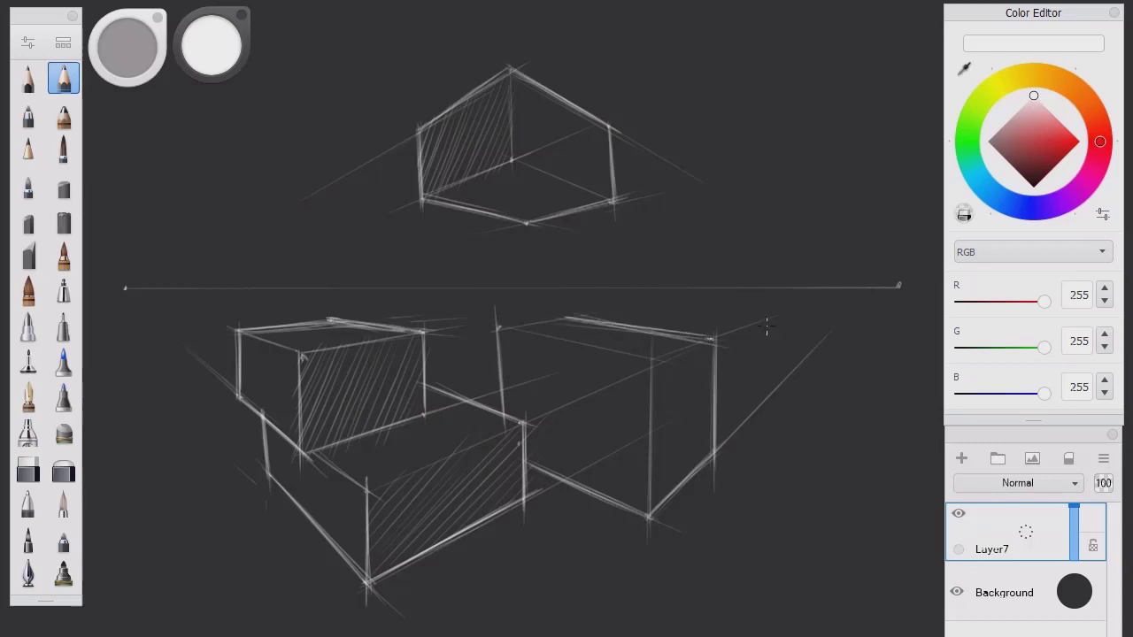
pyautogui.moveTo(505, 328); pyautogui.dragTo(580, 315)
pyautogui.moveTo(712, 341); pyautogui.dragTo(714, 451)
pyautogui.moveTo(649, 515); pyautogui.dragTo(713, 452)
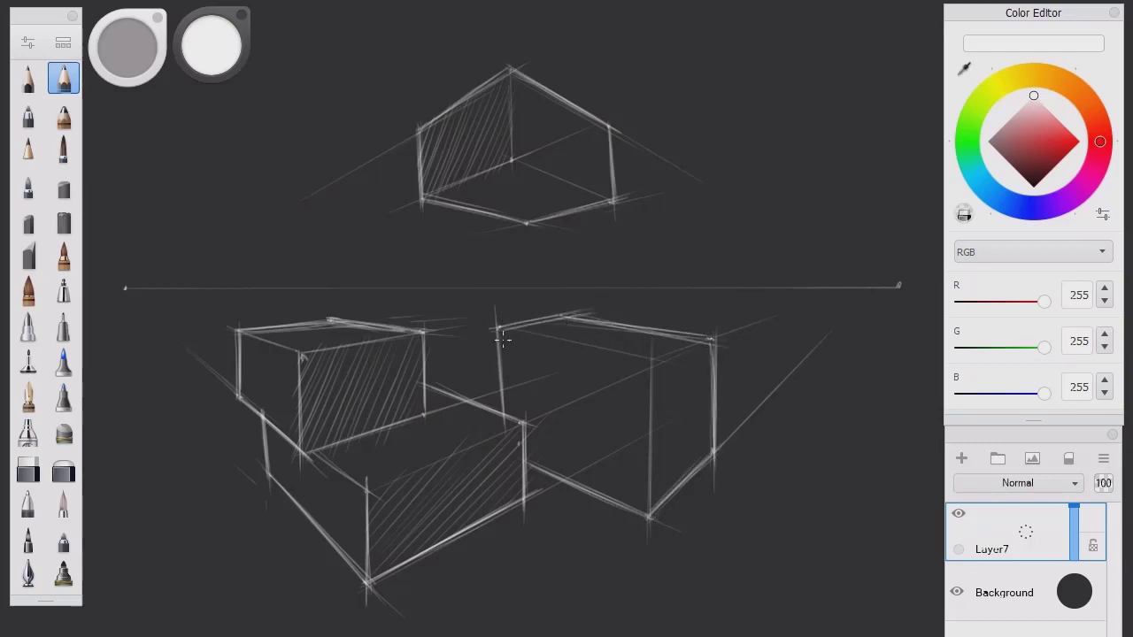
pyautogui.moveTo(498, 329); pyautogui.dragTo(503, 386)
# Shade the fourth box's right face with diagonal hatching and darken its front vertical edge.
pyautogui.moveTo(686, 406); pyautogui.dragTo(662, 477)
pyautogui.moveTo(690, 356); pyautogui.dragTo(657, 462)
pyautogui.moveTo(683, 352); pyautogui.dragTo(653, 452)
pyautogui.moveTo(663, 383); pyautogui.dragTo(653, 424)
pyautogui.moveTo(658, 380)
pyautogui.mouseDown()
pyautogui.moveTo(648, 421)
pyautogui.moveTo(674, 486)
pyautogui.mouseUp()
pyautogui.moveTo(711, 407); pyautogui.dragTo(687, 477)
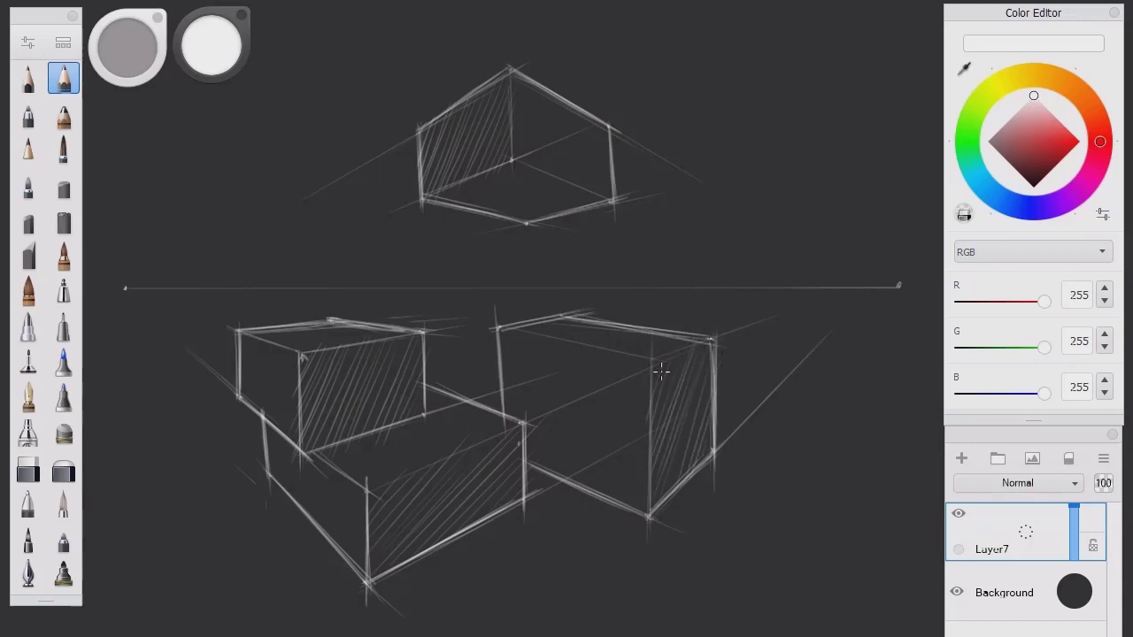
pyautogui.moveTo(655, 370)
pyautogui.mouseDown()
pyautogui.moveTo(712, 338)
pyautogui.moveTo(649, 517)
pyautogui.mouseUp()
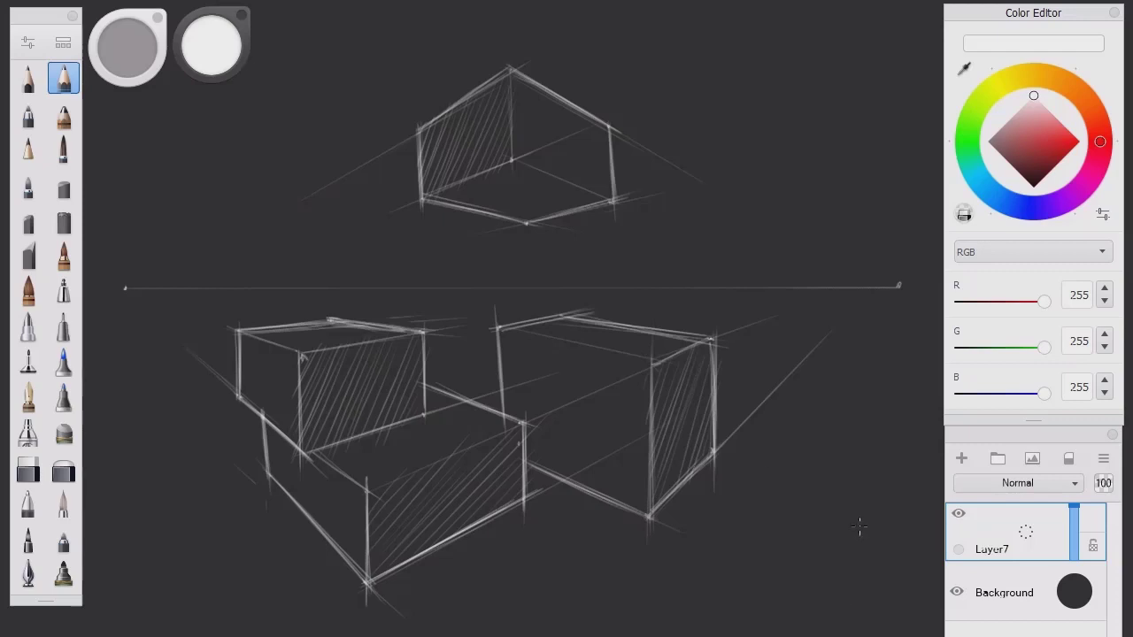